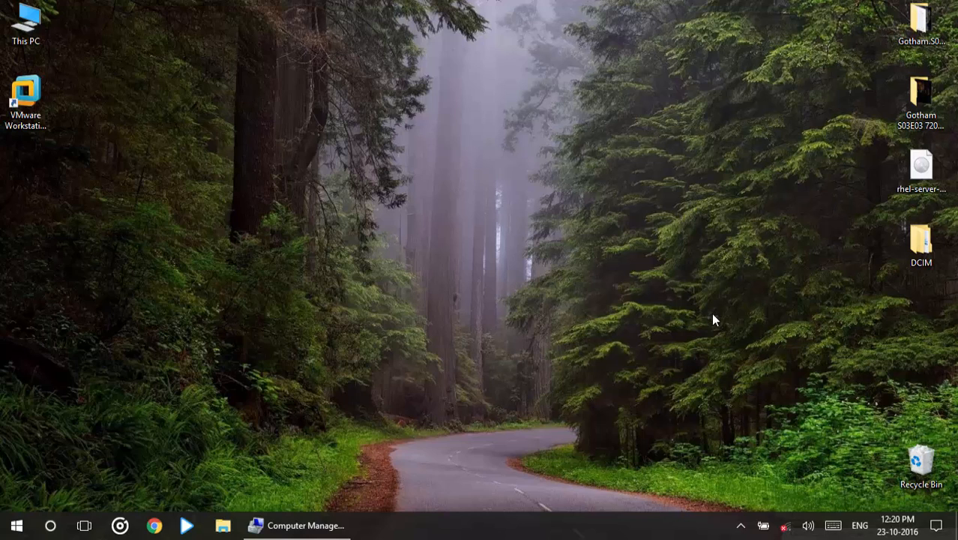
Open Computer Management from This PC and show the Unknown device under Other devices
{"action": "right_click", "coordinate": [23, 21]}
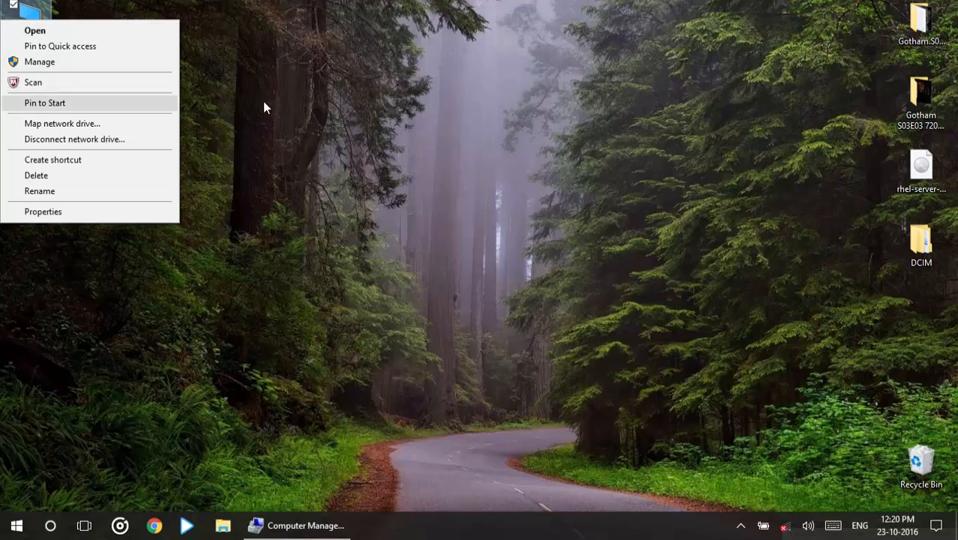
{"action": "left_click", "coordinate": [285, 100]}
{"action": "left_click", "coordinate": [315, 525]}
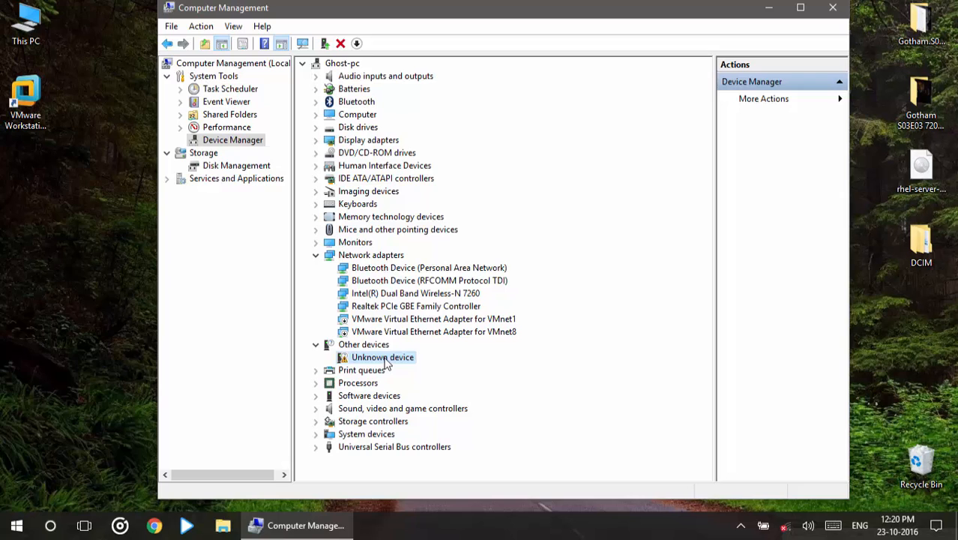
Start a manual driver update for the Unknown device, choosing to pick from installed drivers
{"action": "right_click", "coordinate": [385, 360]}
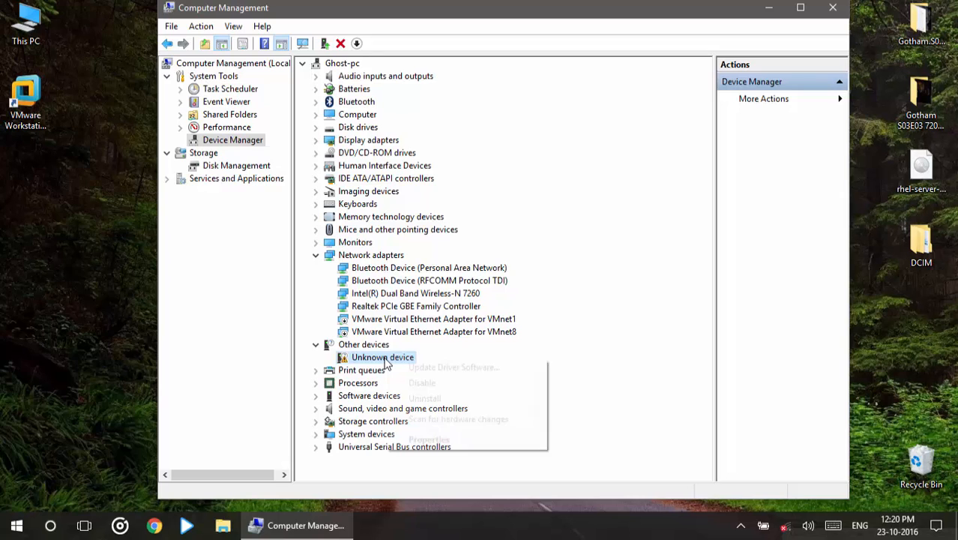
{"action": "left_click", "coordinate": [422, 440]}
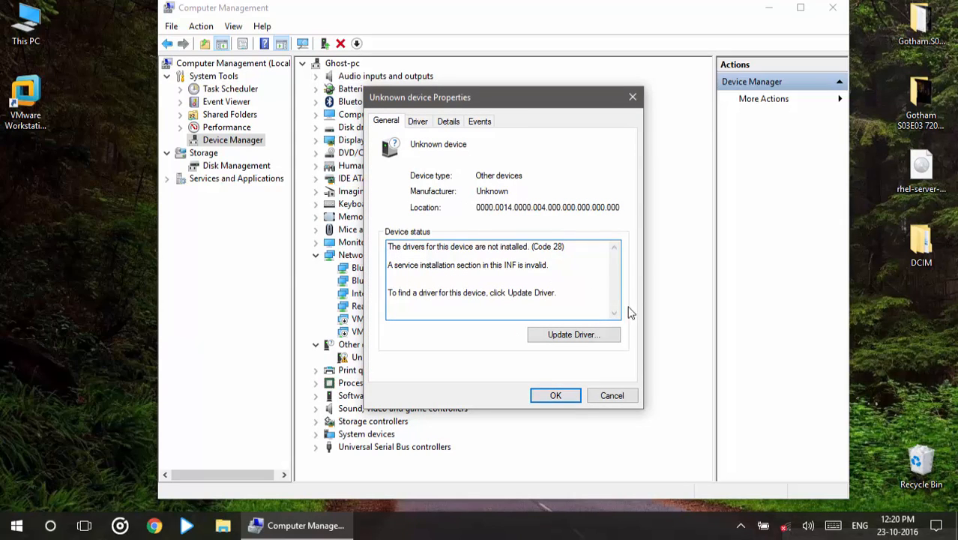
{"action": "left_click", "coordinate": [588, 341]}
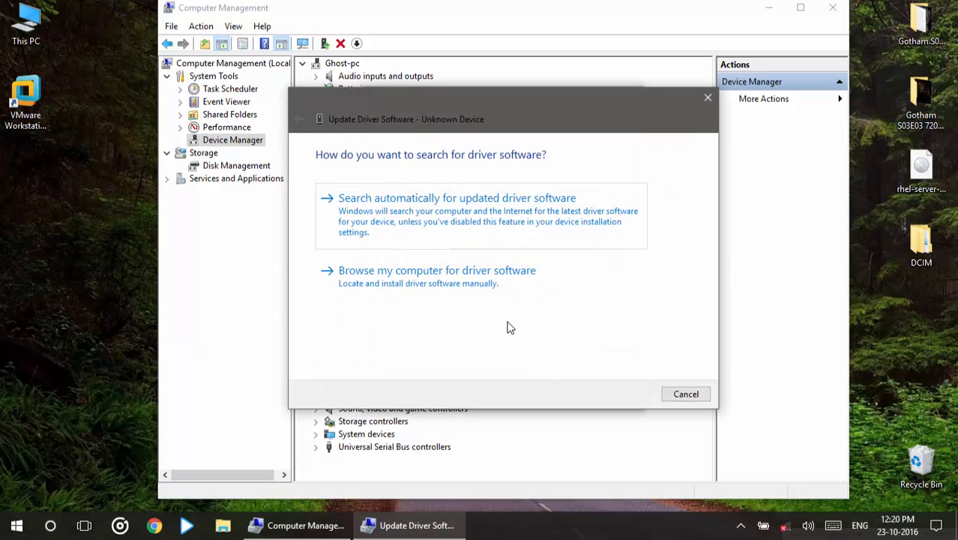
{"action": "left_click", "coordinate": [409, 280]}
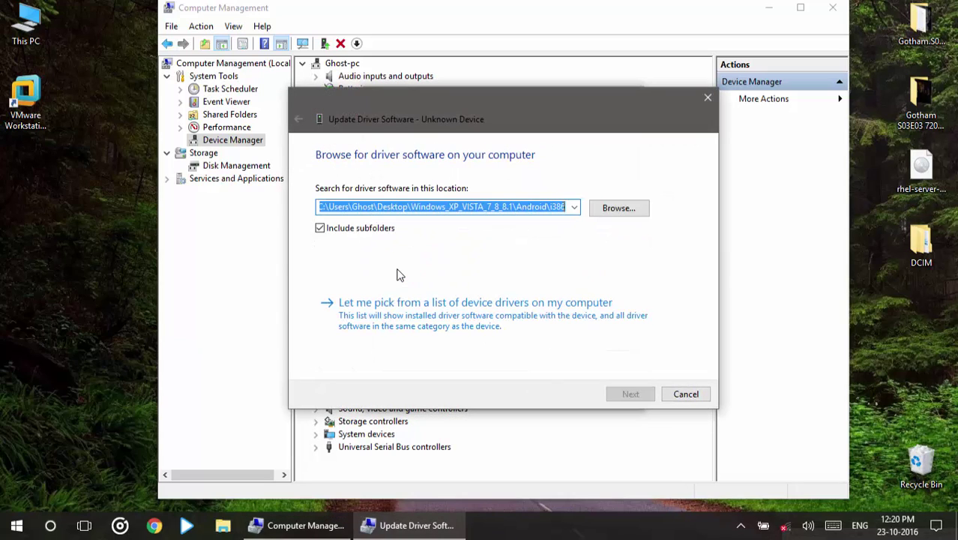
{"action": "left_click", "coordinate": [382, 317]}
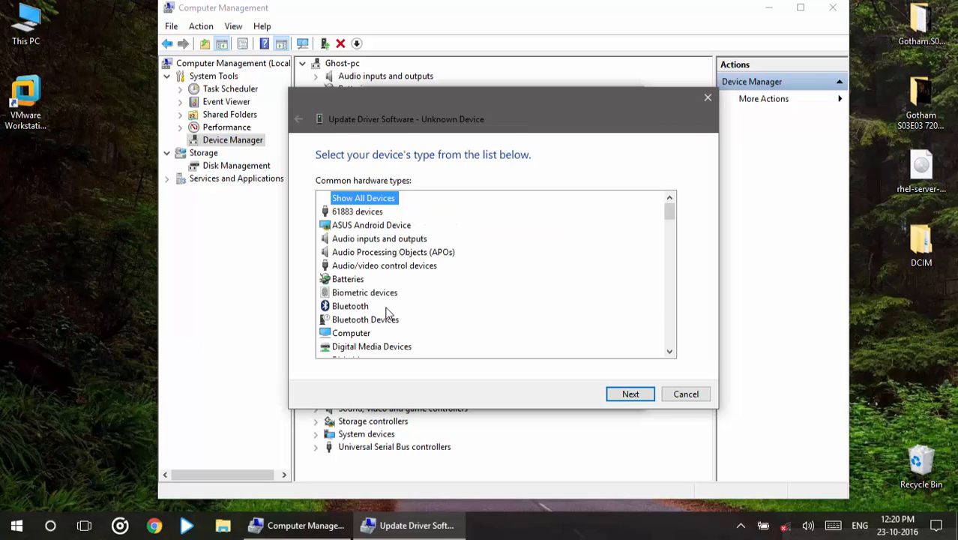
{"action": "scroll", "coordinate": [382, 315], "scroll_direction": "down", "scroll_amount": 4}
{"action": "scroll", "coordinate": [367, 303], "scroll_direction": "down", "scroll_amount": 3}
{"action": "scroll", "coordinate": [362, 300], "scroll_direction": "down", "scroll_amount": 3}
{"action": "scroll", "coordinate": [362, 299], "scroll_direction": "down", "scroll_amount": 3}
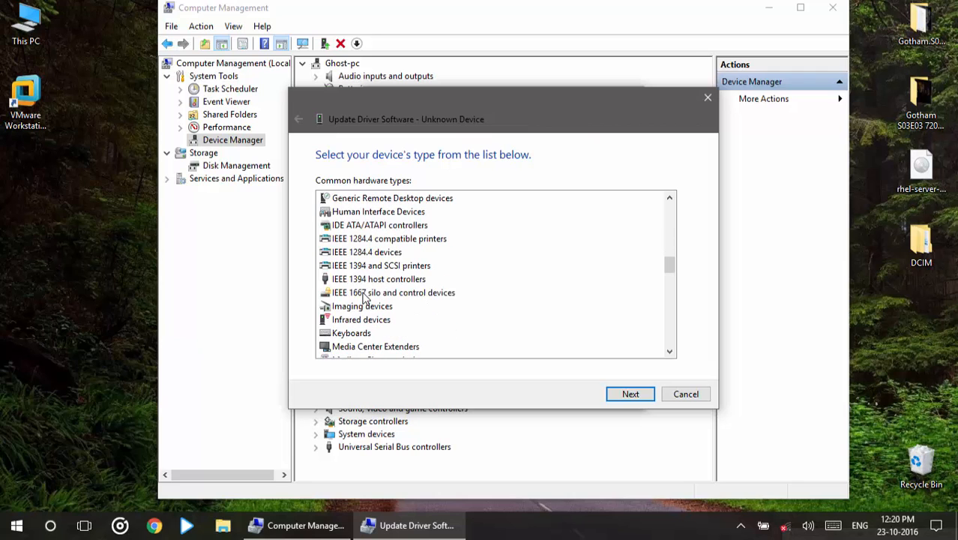
{"action": "scroll", "coordinate": [360, 300], "scroll_direction": "down", "scroll_amount": 4}
{"action": "scroll", "coordinate": [359, 300], "scroll_direction": "down", "scroll_amount": 4}
{"action": "scroll", "coordinate": [358, 300], "scroll_direction": "down", "scroll_amount": 1}
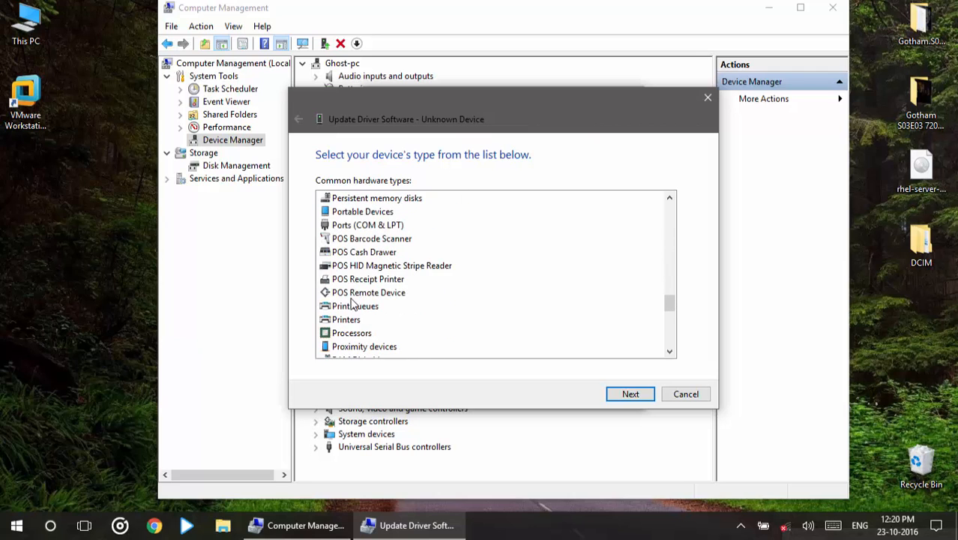
{"action": "scroll", "coordinate": [356, 301], "scroll_direction": "down", "scroll_amount": 3}
{"action": "scroll", "coordinate": [353, 301], "scroll_direction": "down", "scroll_amount": 4}
{"action": "scroll", "coordinate": [353, 298], "scroll_direction": "up", "scroll_amount": 2}
Choose Mobile devices as the hardware type to reach the MTP driver list
{"action": "left_click", "coordinate": [352, 299]}
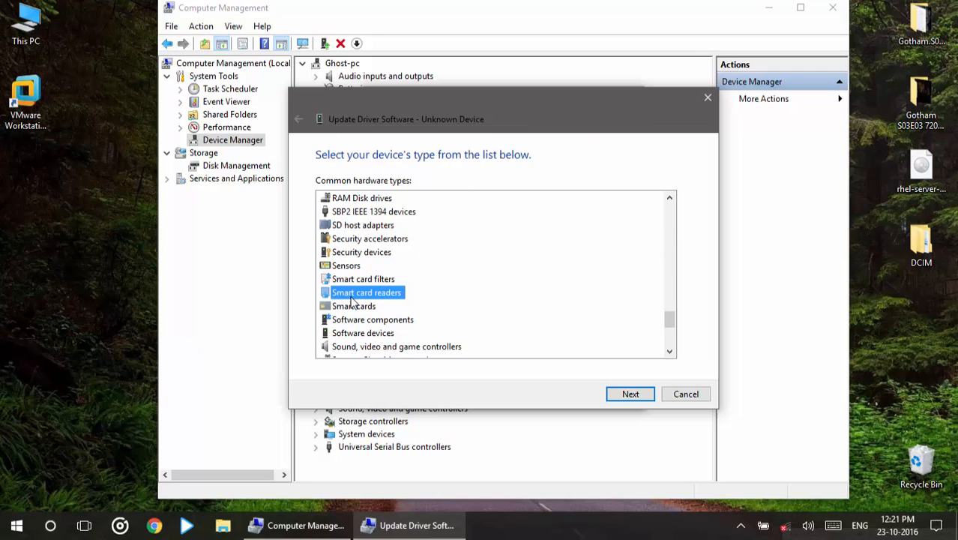
{"action": "key", "text": "m"}
{"action": "key", "text": "o"}
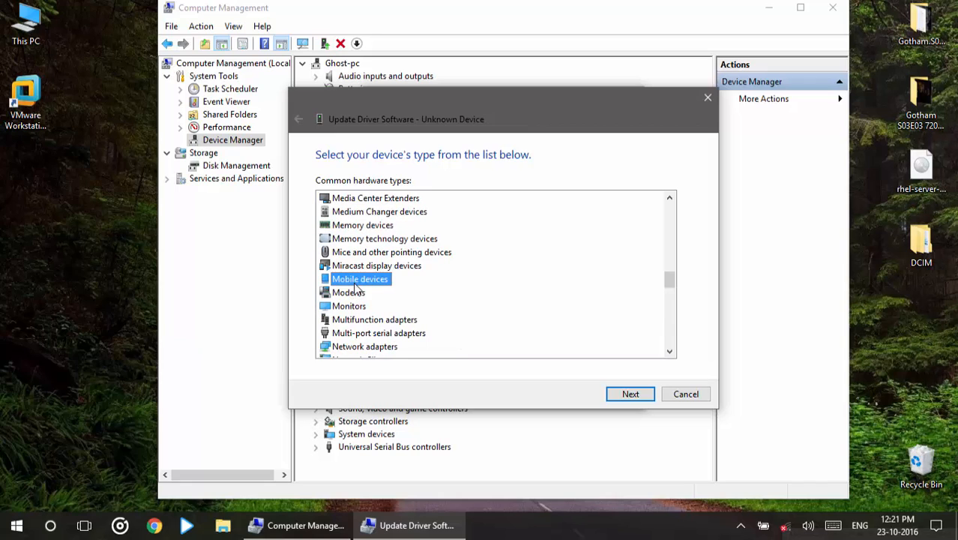
{"action": "key", "text": "Return"}
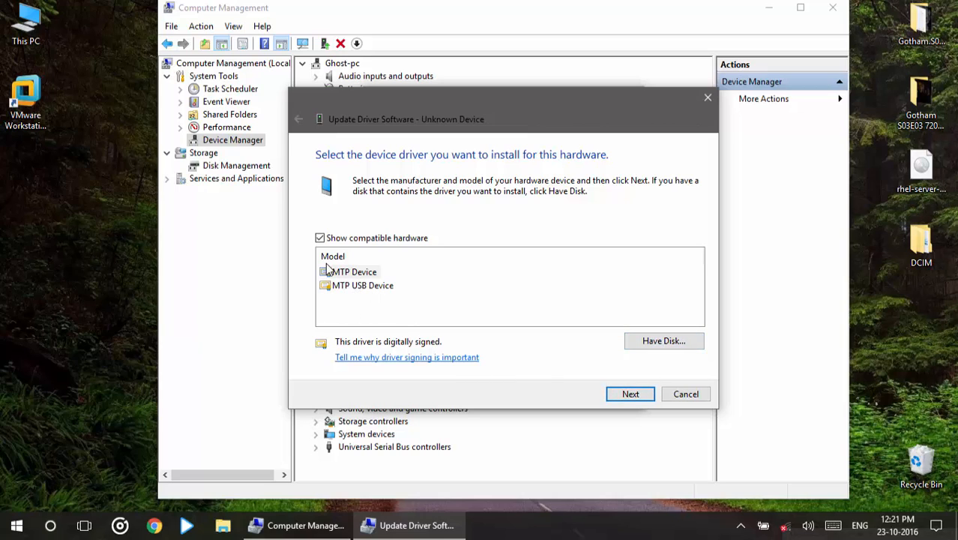
Install the SAMSUNG Mobile MTP Device driver despite the compatibility warning, making the phone ONE A2003
{"action": "left_click", "coordinate": [320, 238]}
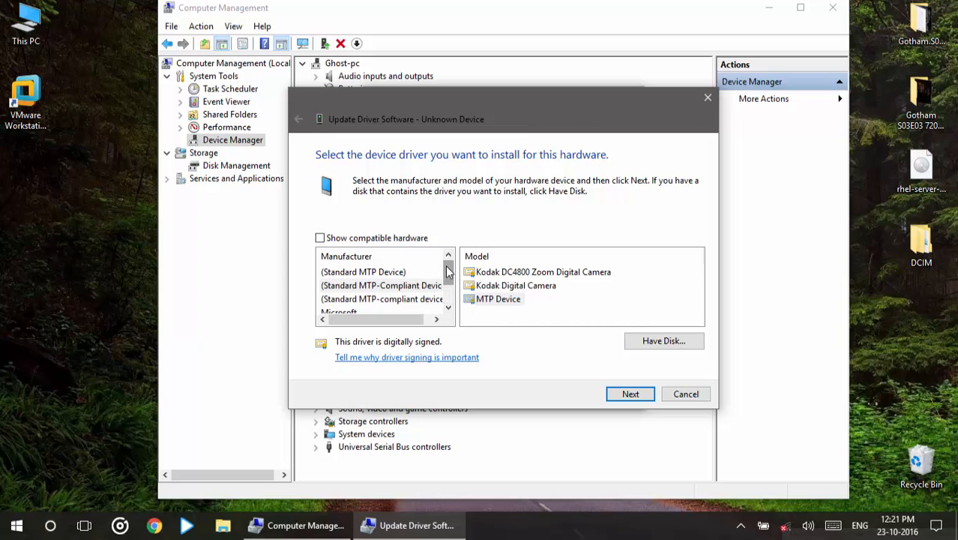
{"action": "scroll", "coordinate": [375, 281], "scroll_direction": "down", "scroll_amount": 1}
{"action": "left_click", "coordinate": [355, 298]}
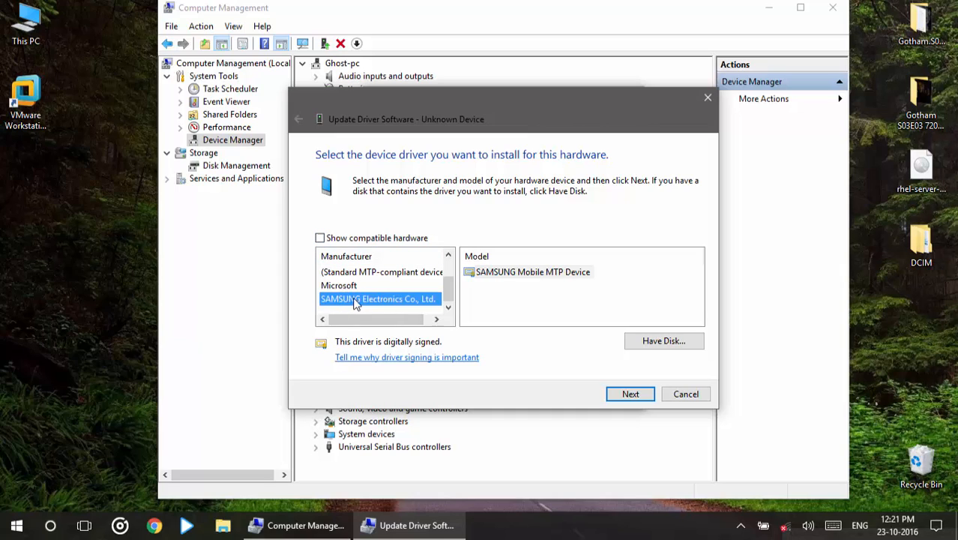
{"action": "left_click", "coordinate": [496, 276]}
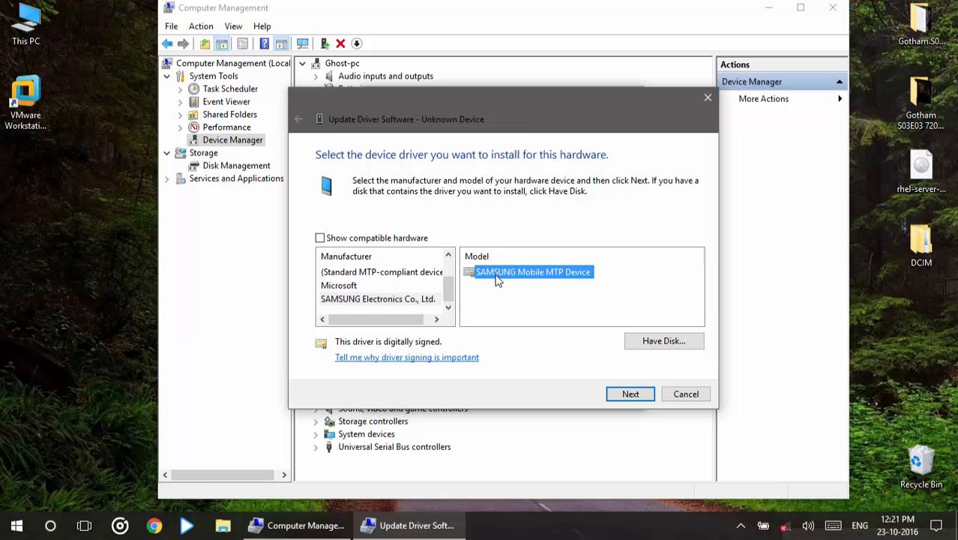
{"action": "left_click", "coordinate": [633, 396]}
{"action": "left_click", "coordinate": [539, 327]}
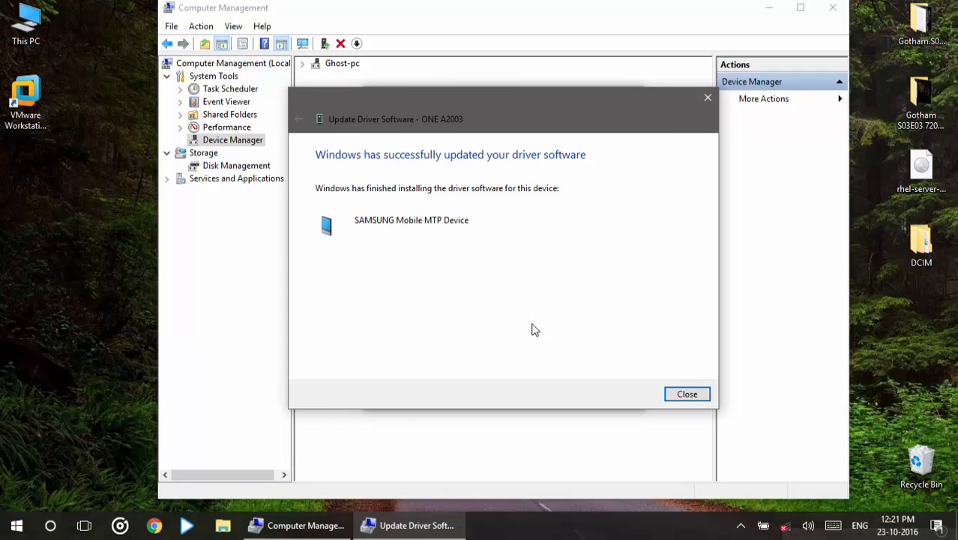
{"action": "left_click", "coordinate": [685, 396]}
{"action": "left_click", "coordinate": [553, 395]}
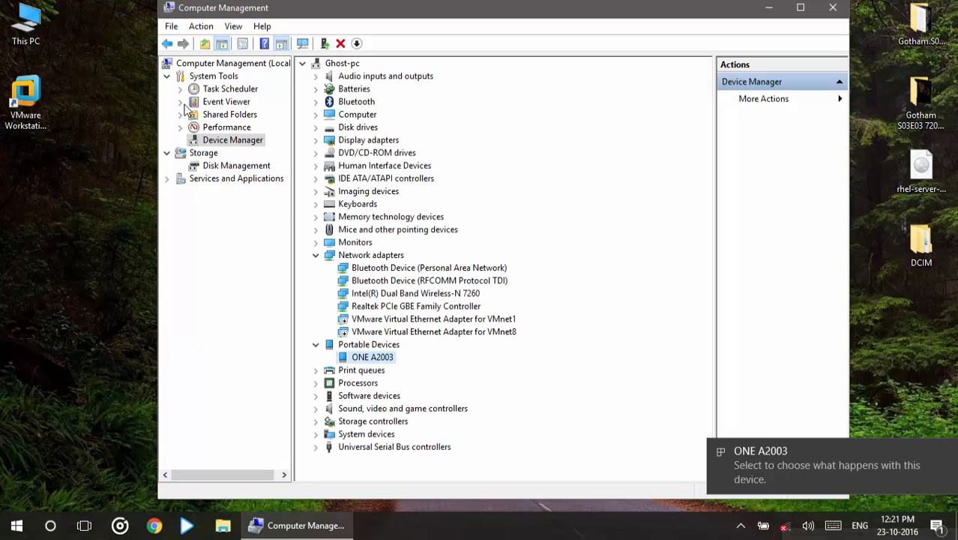
Browse the ONE A2003 phone's Internal storage from This PC, then close File Explorer
{"action": "double_click", "coordinate": [26, 29]}
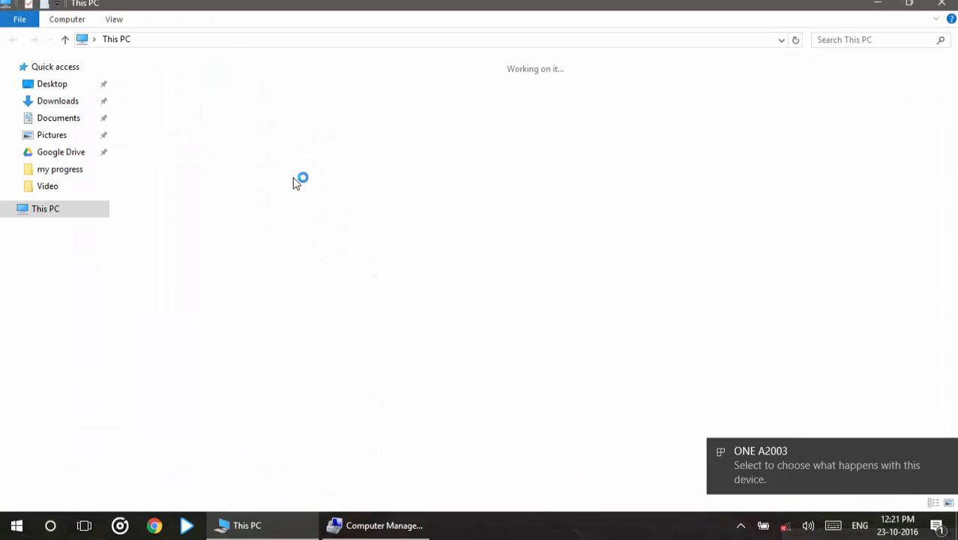
{"action": "double_click", "coordinate": [193, 128]}
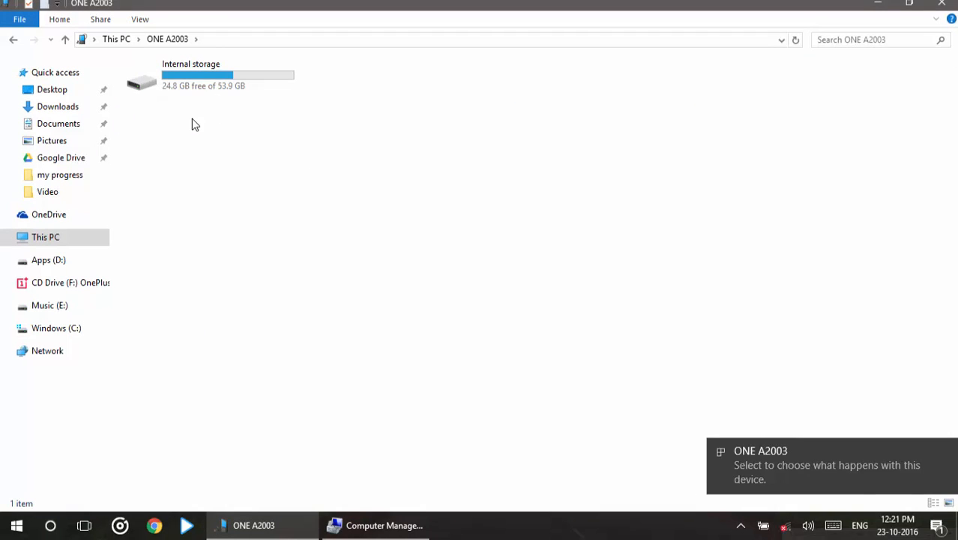
{"action": "double_click", "coordinate": [185, 80]}
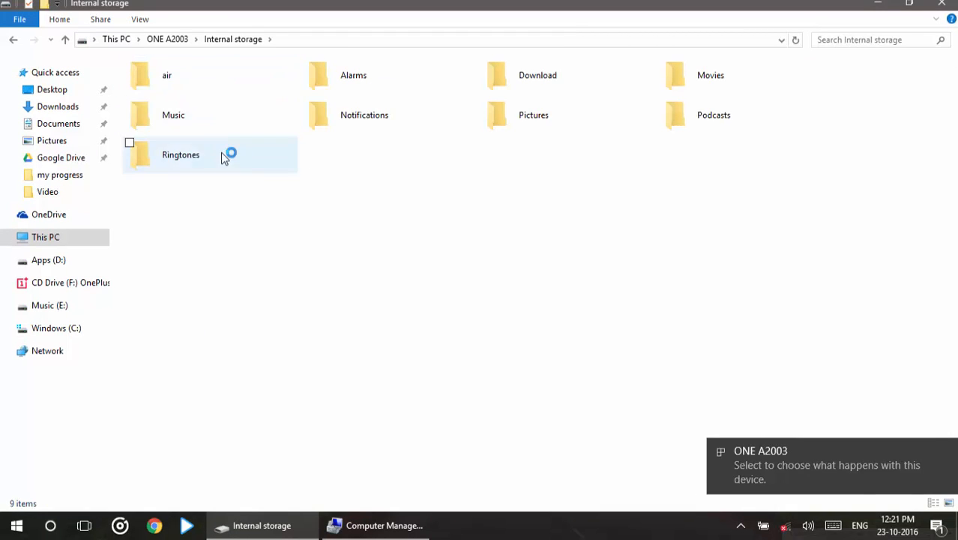
{"action": "left_click", "coordinate": [943, 6]}
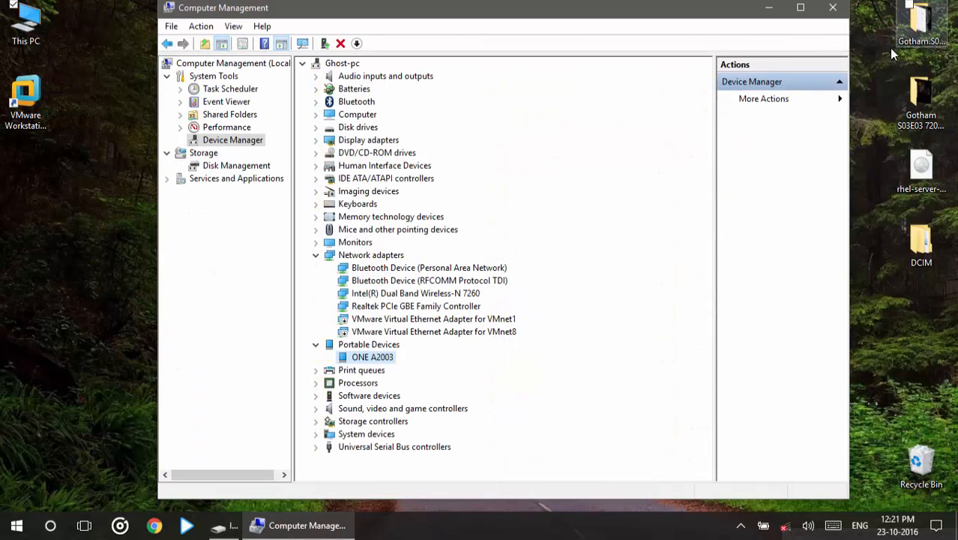
Uninstall the ONE A2003 device and rescan hardware so it reappears as MTP
{"action": "right_click", "coordinate": [345, 357]}
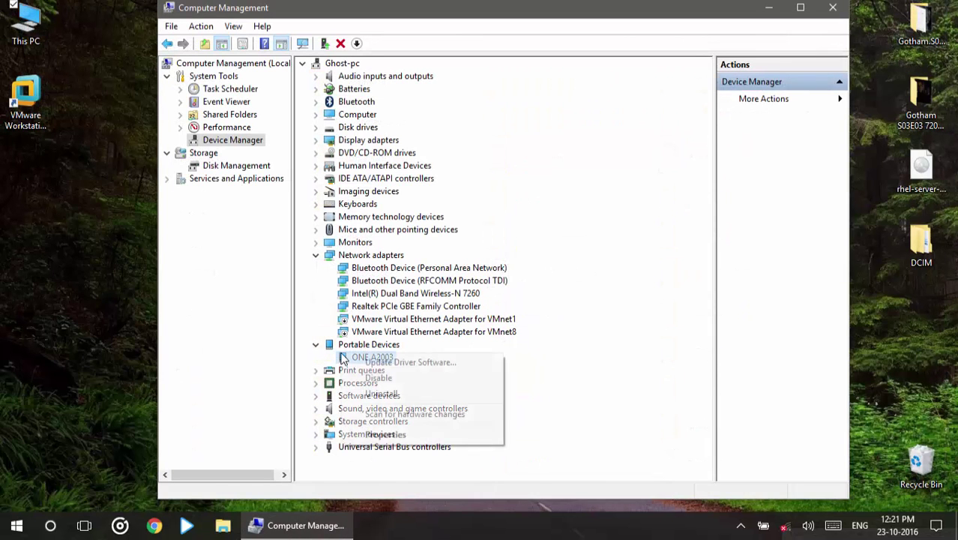
{"action": "left_click", "coordinate": [381, 393]}
{"action": "left_click", "coordinate": [516, 315]}
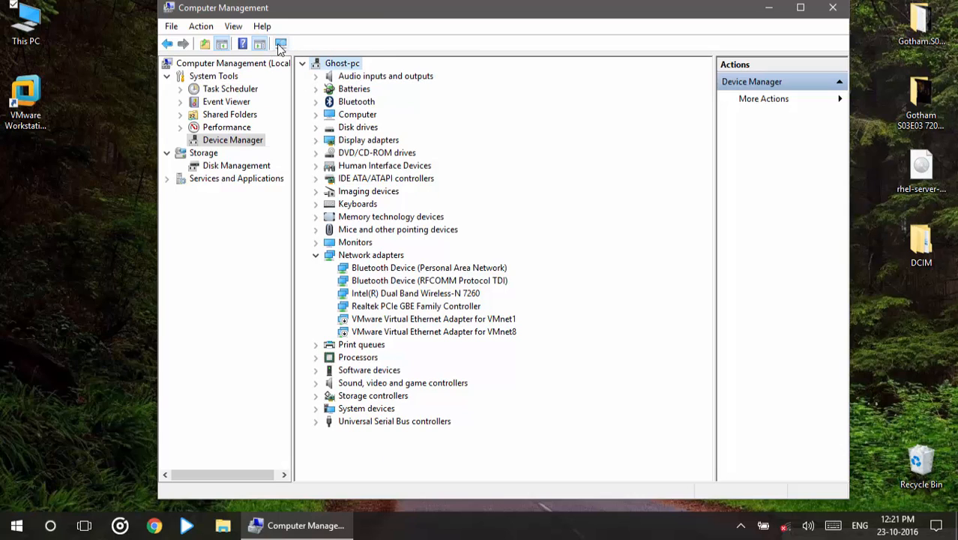
{"action": "left_click", "coordinate": [279, 43]}
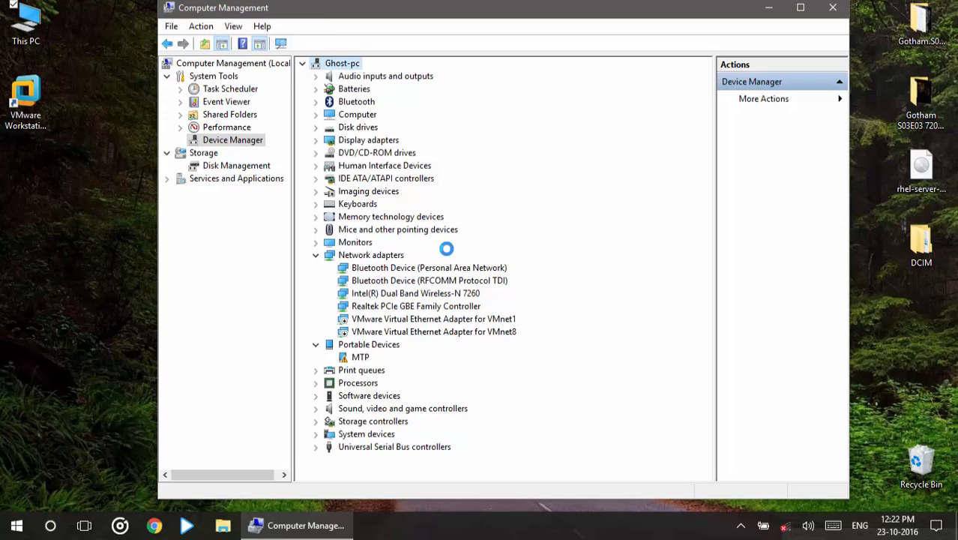
Check This PC to confirm the phone no longer appears, then close the window
{"action": "right_click", "coordinate": [367, 360]}
{"action": "left_click", "coordinate": [36, 39]}
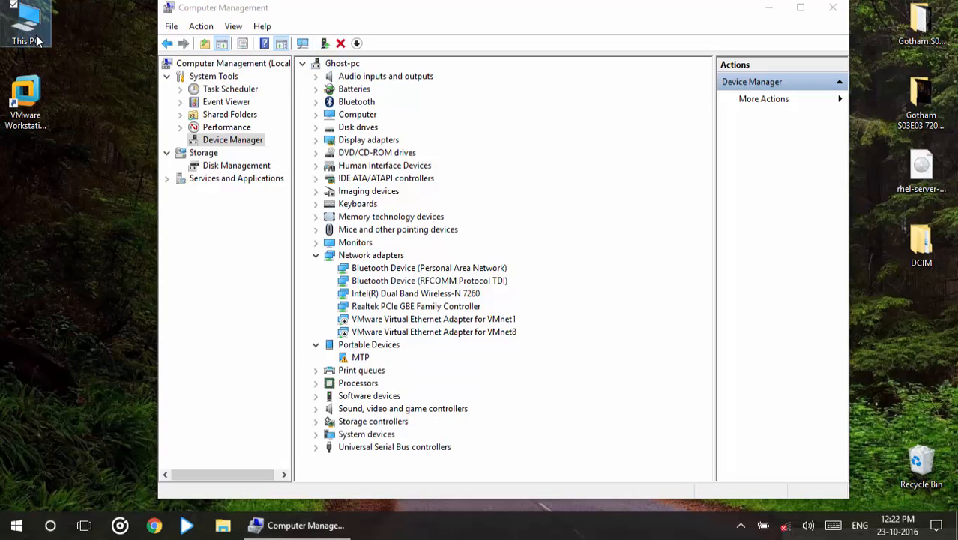
{"action": "double_click", "coordinate": [36, 39]}
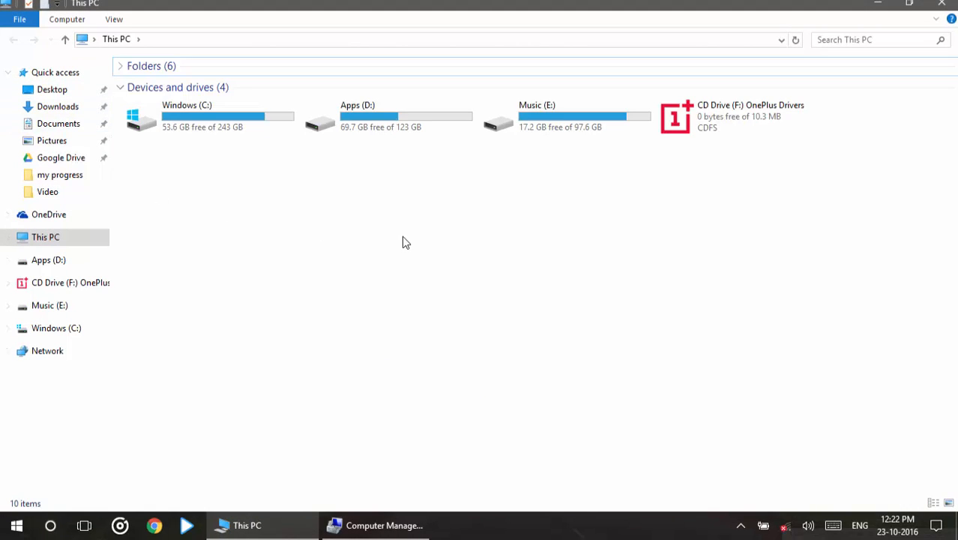
{"action": "left_click", "coordinate": [941, 4]}
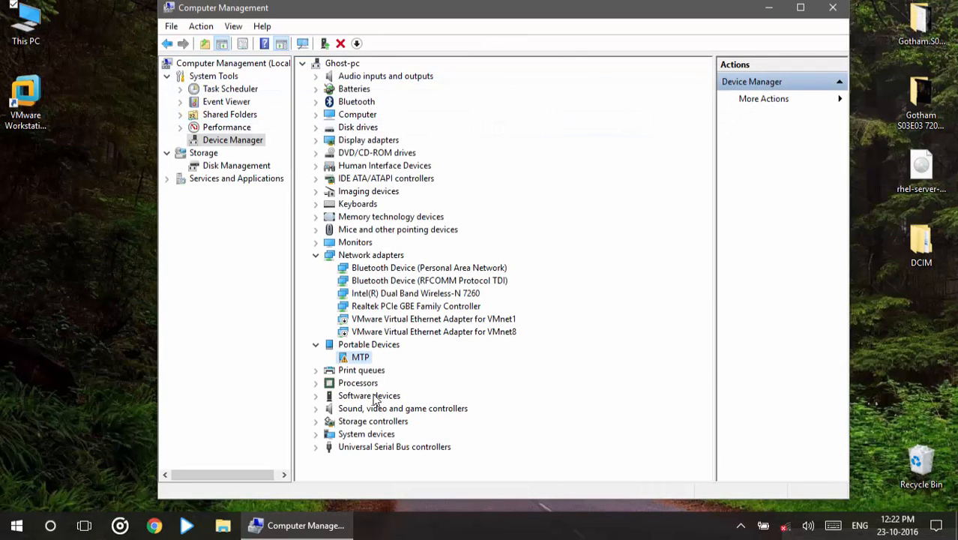
Start a manual driver update for the MTP device, choosing to pick from installed drivers
{"action": "right_click", "coordinate": [351, 354]}
{"action": "left_click", "coordinate": [349, 361]}
{"action": "right_click", "coordinate": [348, 362]}
{"action": "left_click", "coordinate": [390, 436]}
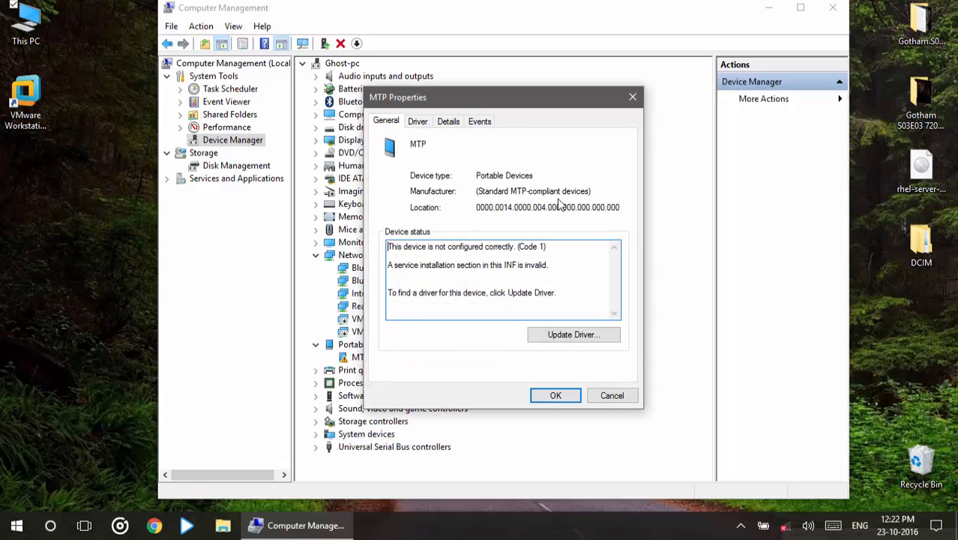
{"action": "left_click", "coordinate": [564, 338]}
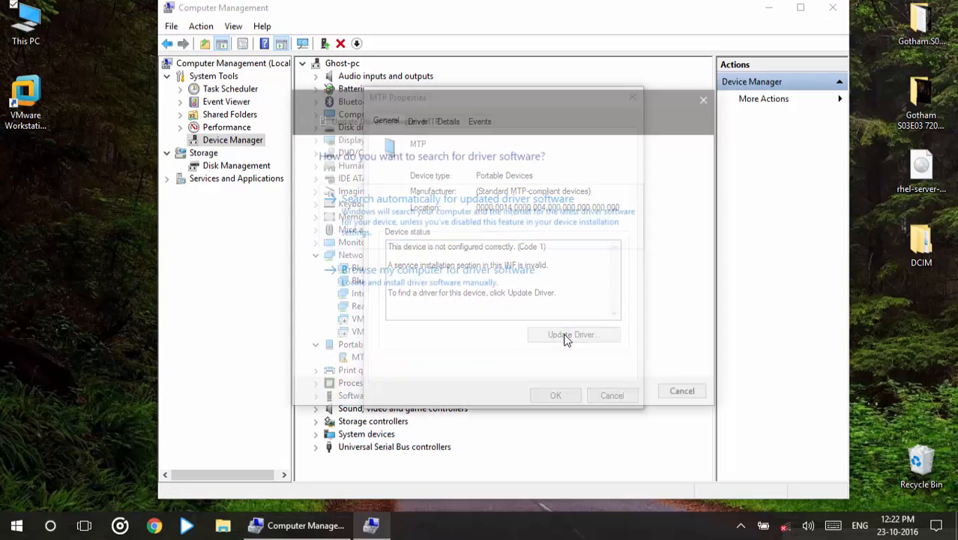
{"action": "left_click", "coordinate": [406, 272]}
{"action": "left_click", "coordinate": [358, 319]}
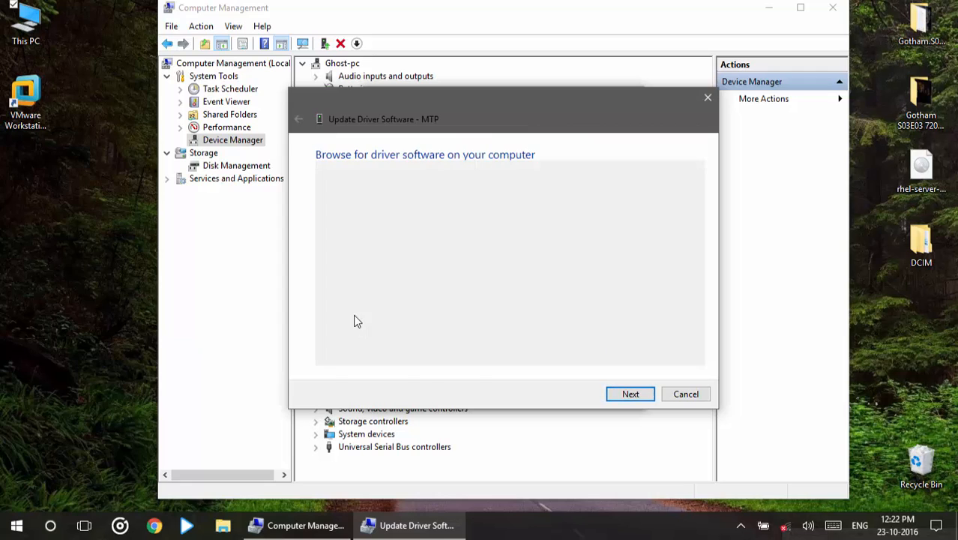
Reinstall the SAMSUNG Mobile MTP Device driver so the phone becomes ONE A2003 again
{"action": "left_click", "coordinate": [321, 239]}
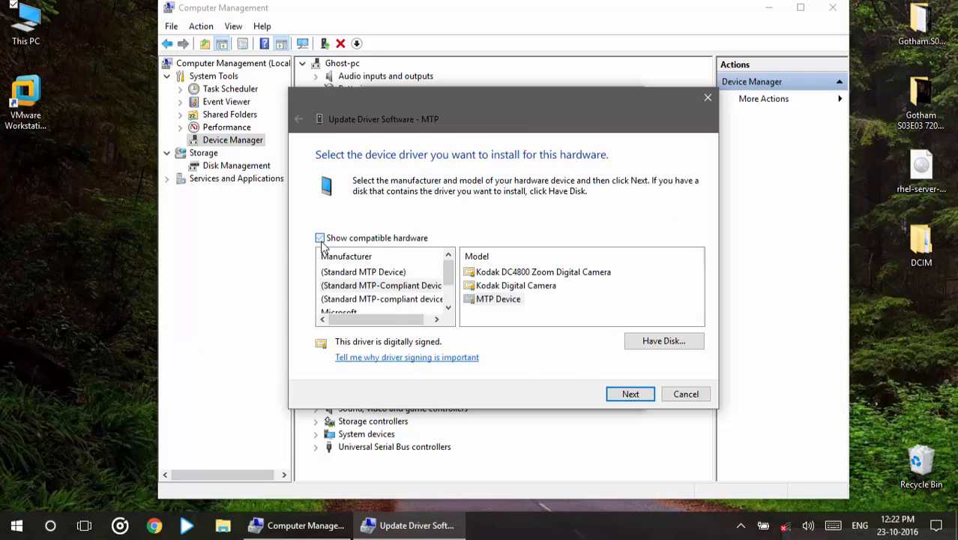
{"action": "scroll", "coordinate": [407, 296], "scroll_direction": "down", "scroll_amount": 1}
{"action": "left_click", "coordinate": [405, 299]}
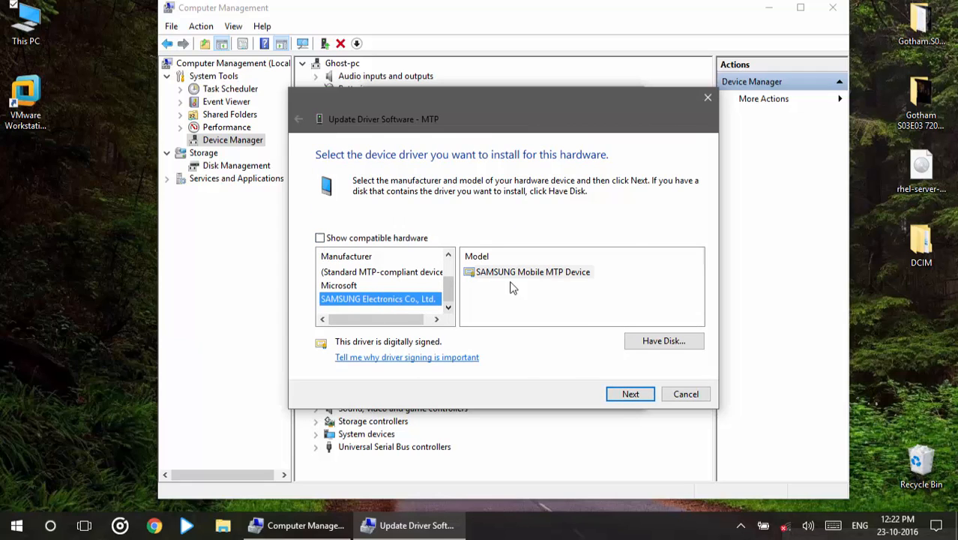
{"action": "left_click", "coordinate": [625, 395]}
{"action": "left_click", "coordinate": [545, 327]}
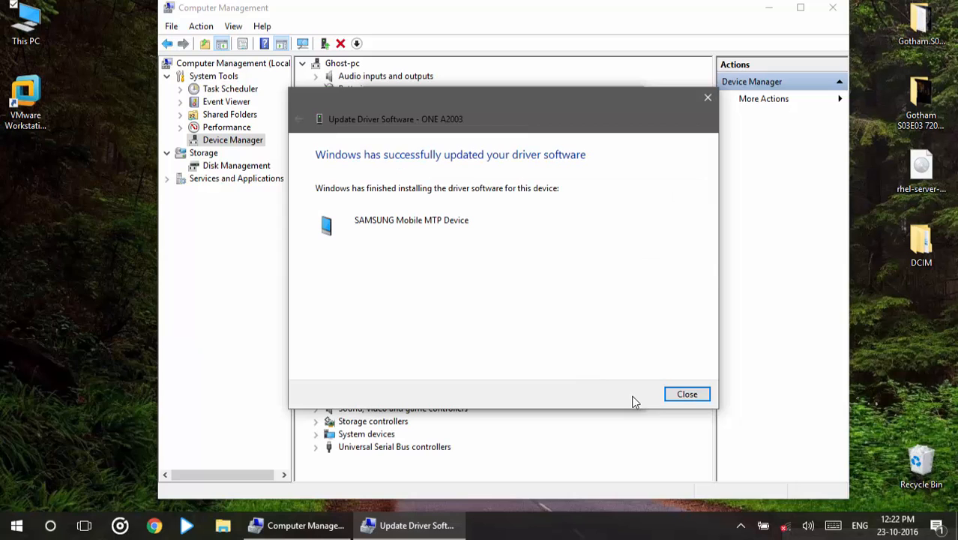
{"action": "left_click", "coordinate": [684, 395]}
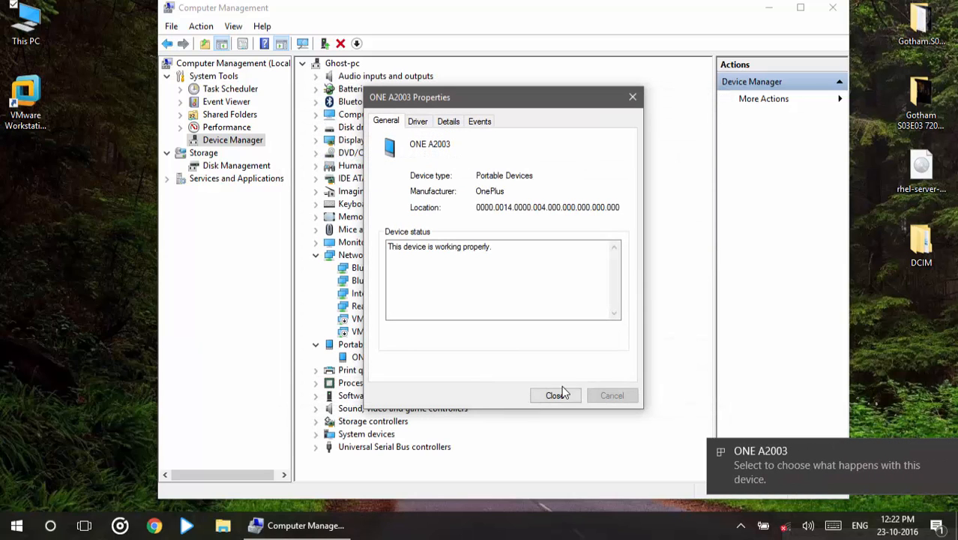
{"action": "left_click", "coordinate": [557, 395]}
Open the ONE A2003 phone from This PC to show its Internal storage (24.8 GB free of 53.9 GB)
{"action": "double_click", "coordinate": [38, 40]}
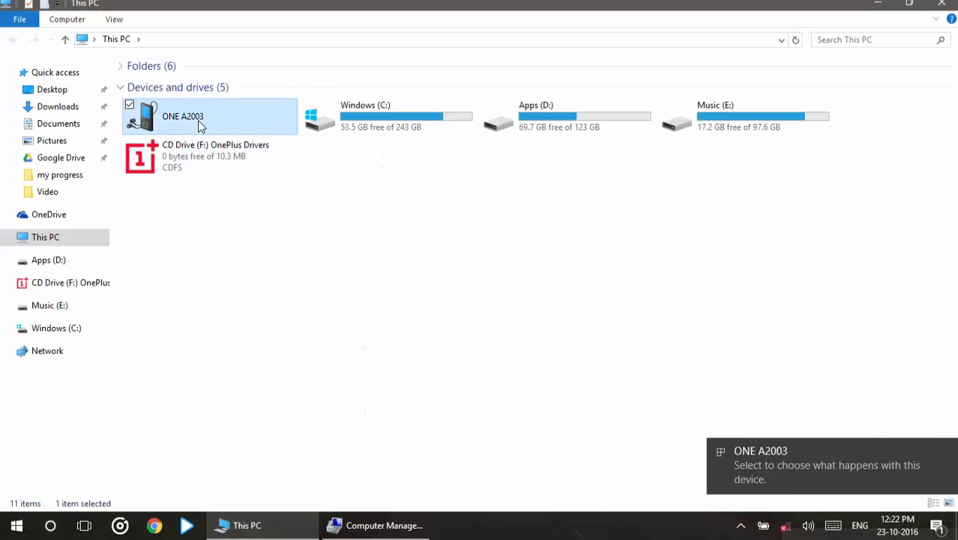
{"action": "double_click", "coordinate": [201, 124]}
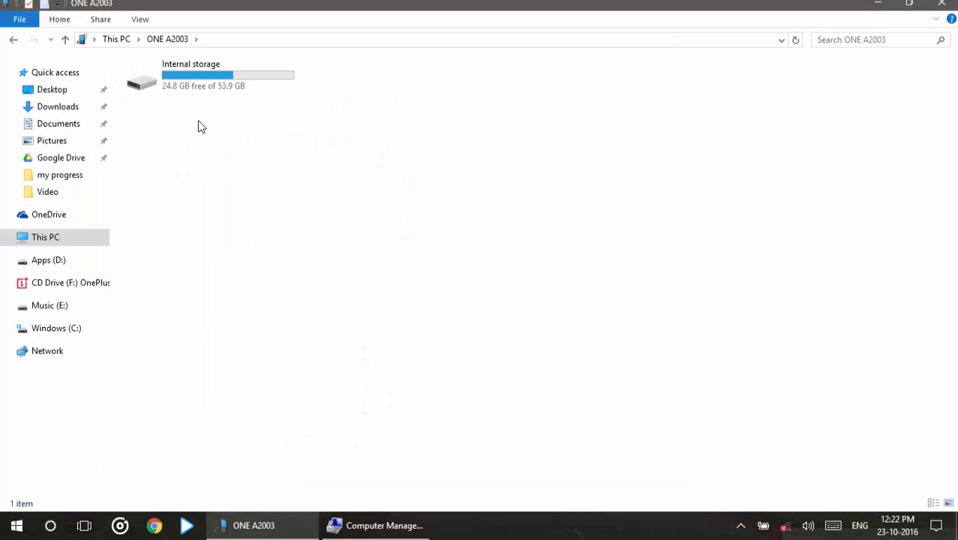